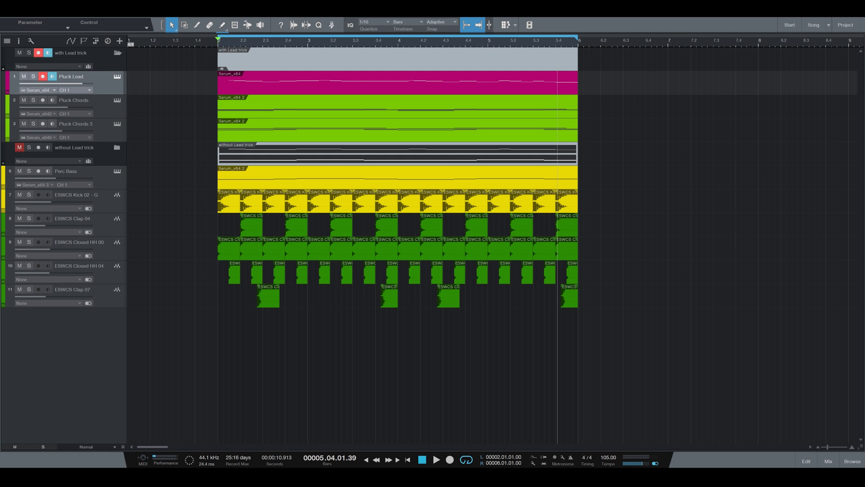
Add one mono audio track named Vocal with Input L as its input and Main as its output.
type("t")
type("Vocal")
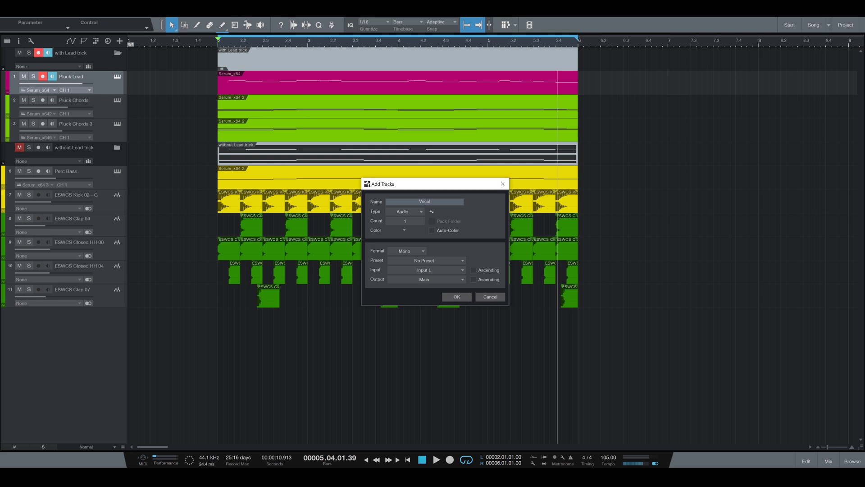
key("Tab")
key("Tab")
key("Tab")
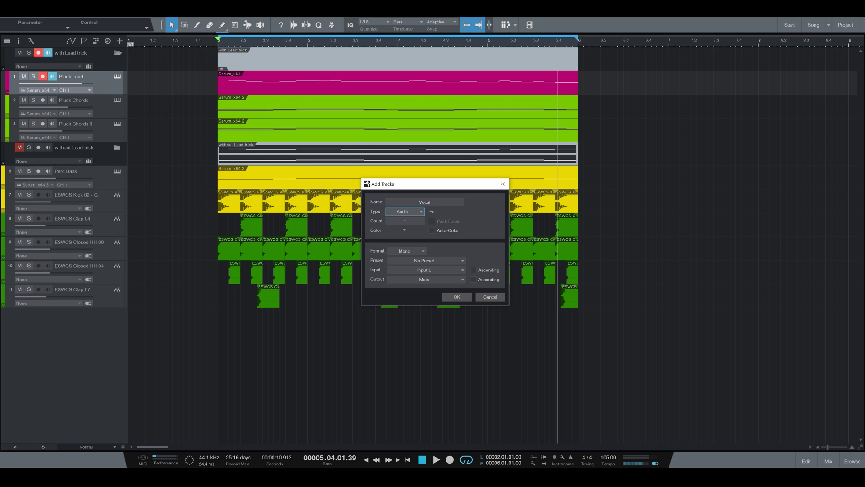
key("Tab")
key("Tab")
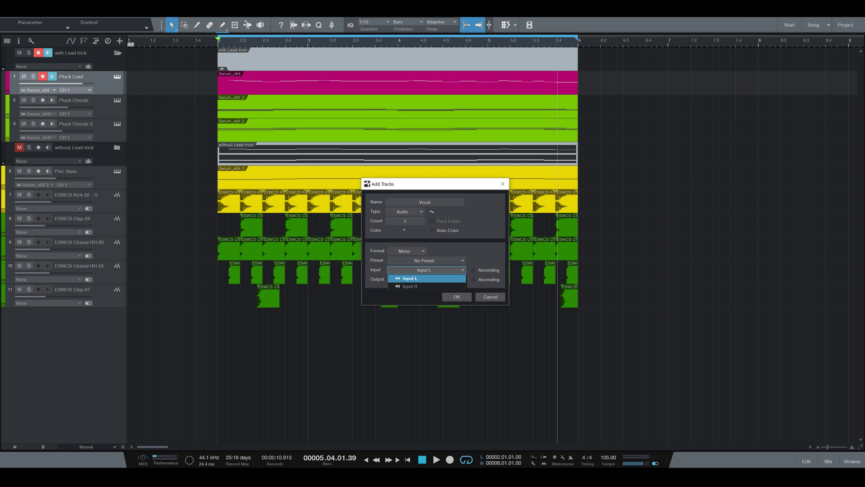
key("Return")
key("Tab")
key("Return")
Place the Vocal track below all other tracks and arm it for recording.
left_click_drag(67, 106, 104, 388)
left_click(38, 312)
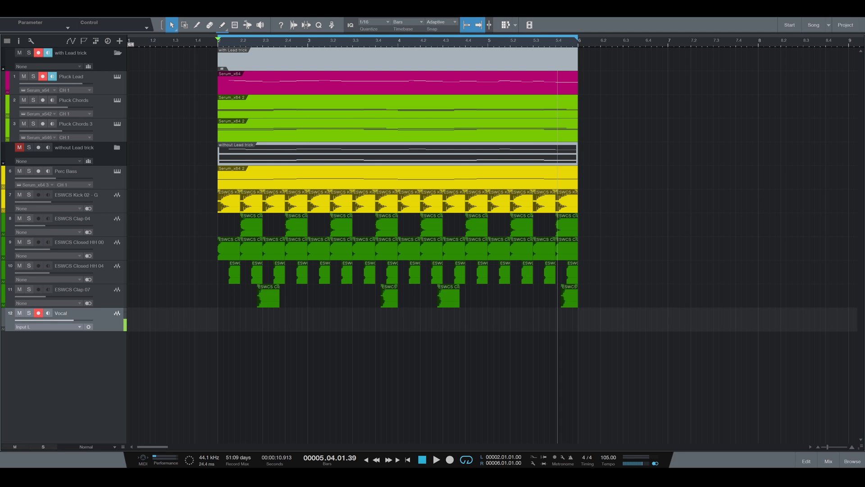
Record a short test take on the Vocal track from the start of the song and delete it.
key("comma")
left_click(449, 459)
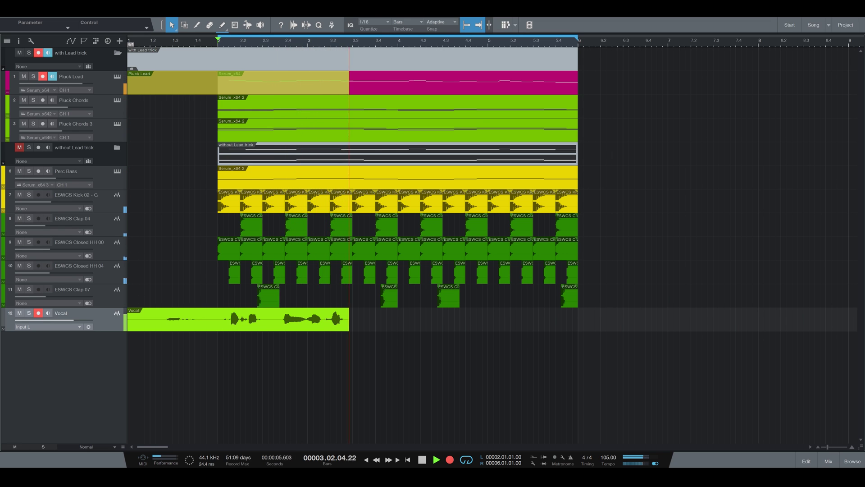
key("space")
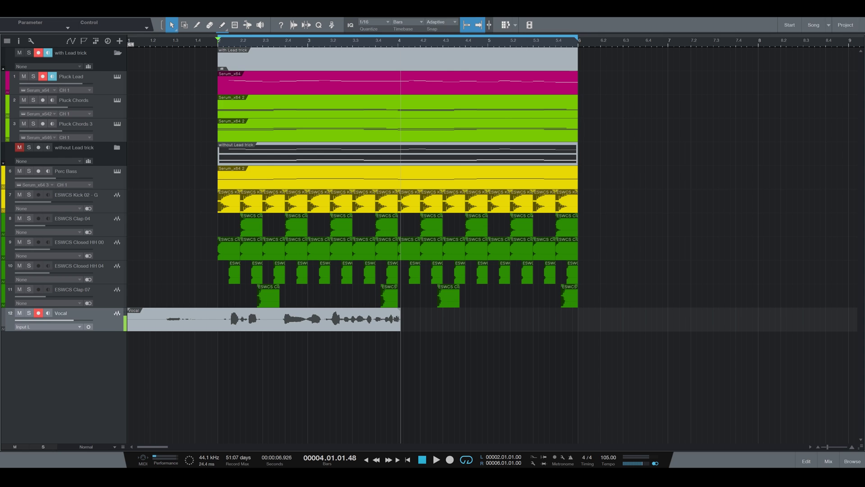
key("Delete")
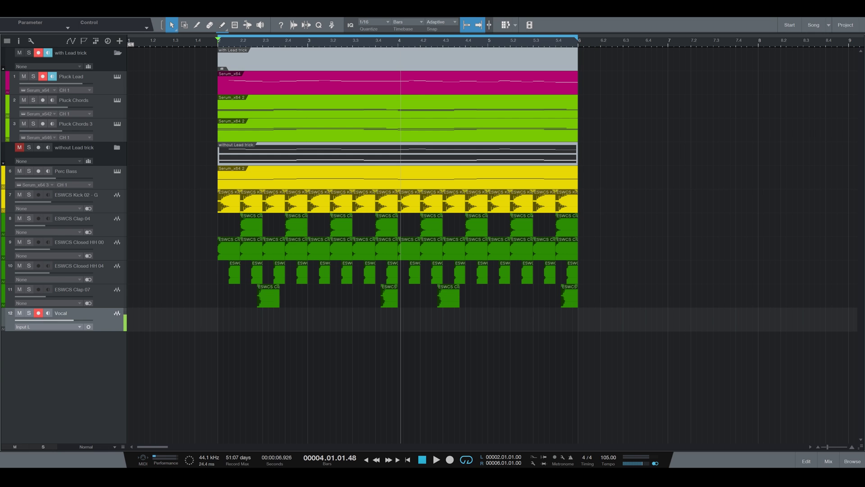
Show the mixer with the hardware input channels displayed beside the track channels.
key("F3")
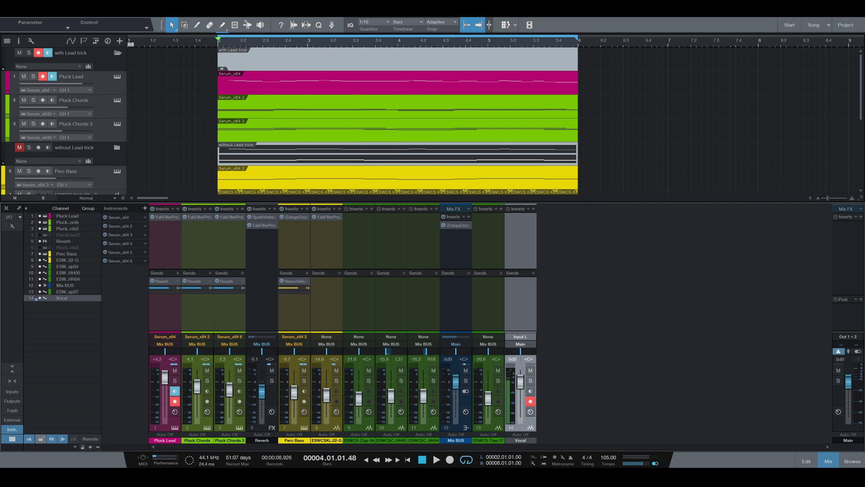
scroll(397, 122, "down", 5)
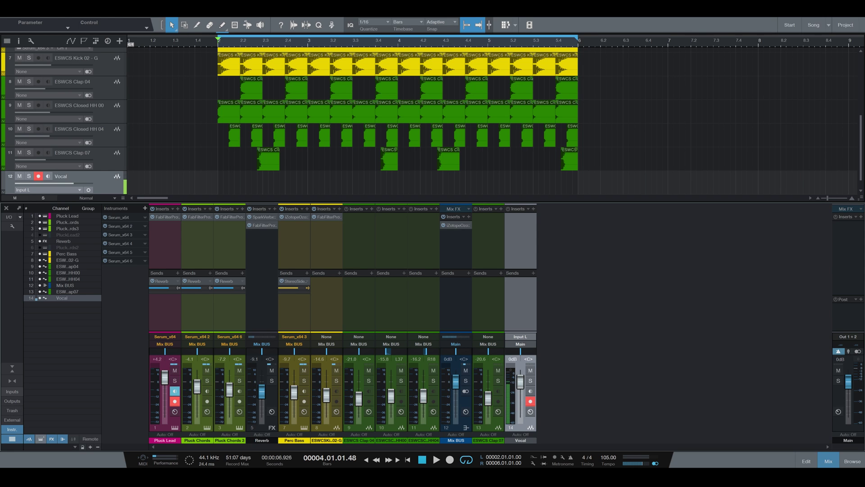
left_click(12, 438)
left_click(13, 438)
left_click(12, 429)
left_click(12, 429)
left_click(13, 391)
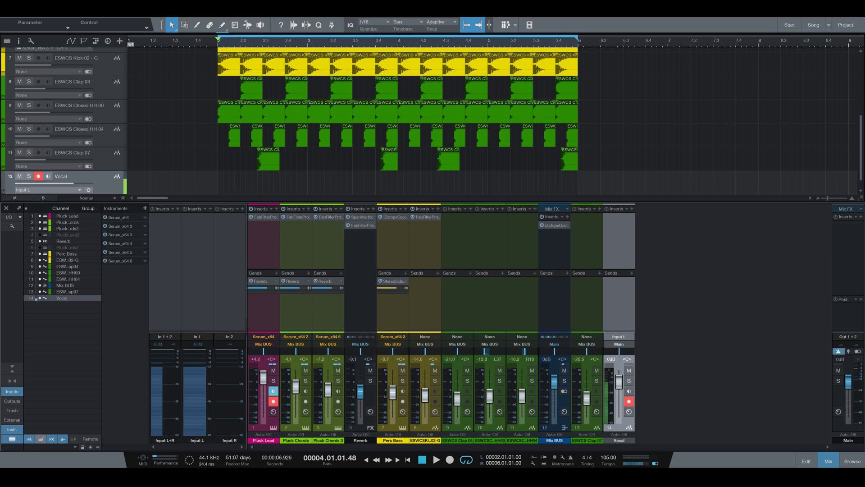
Insert the FabFilter Pro-Q 2 equalizer on the Input L channel.
left_click(165, 270)
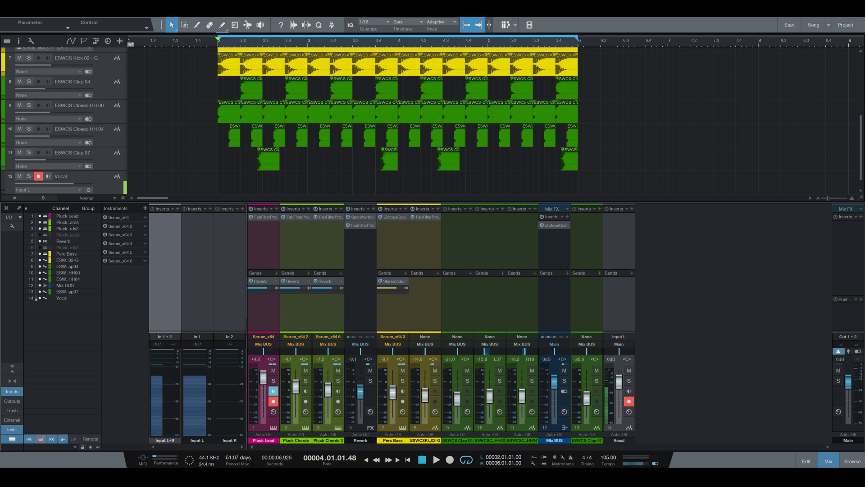
left_click(197, 270)
left_click(230, 271)
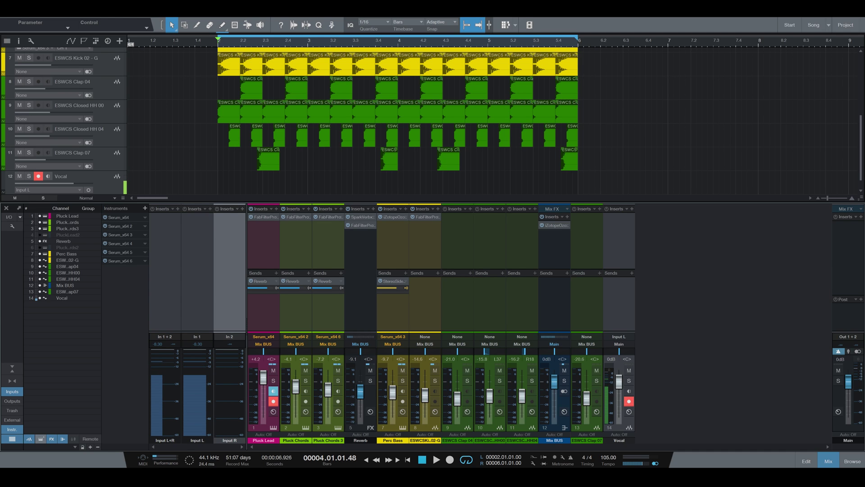
left_click(198, 271)
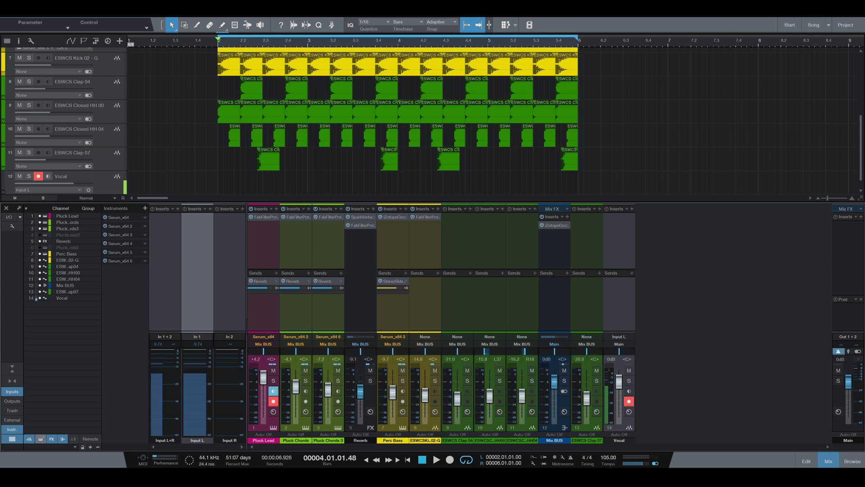
left_click(210, 209)
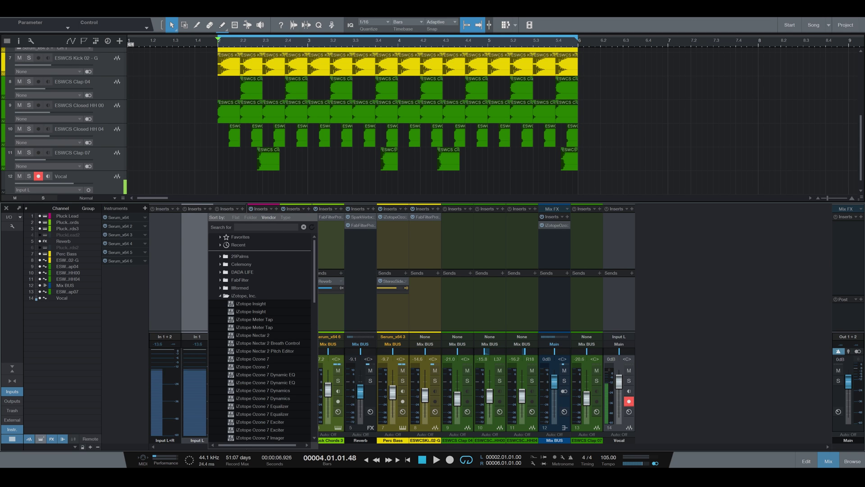
left_click(210, 208)
left_click(210, 209)
left_click(220, 279)
double_click(252, 260)
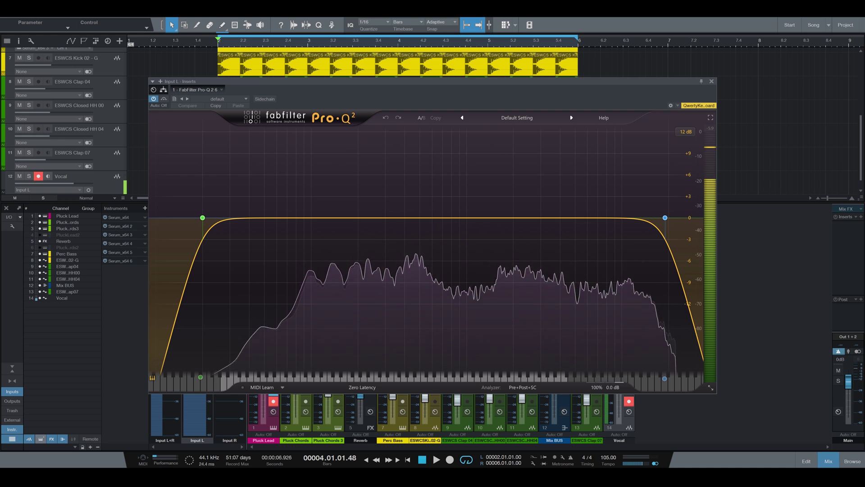
Set the equalizer's low cut to about 68 Hz and its high cut to about 14300 Hz, and close the plug-in.
left_click_drag(202, 218, 286, 218)
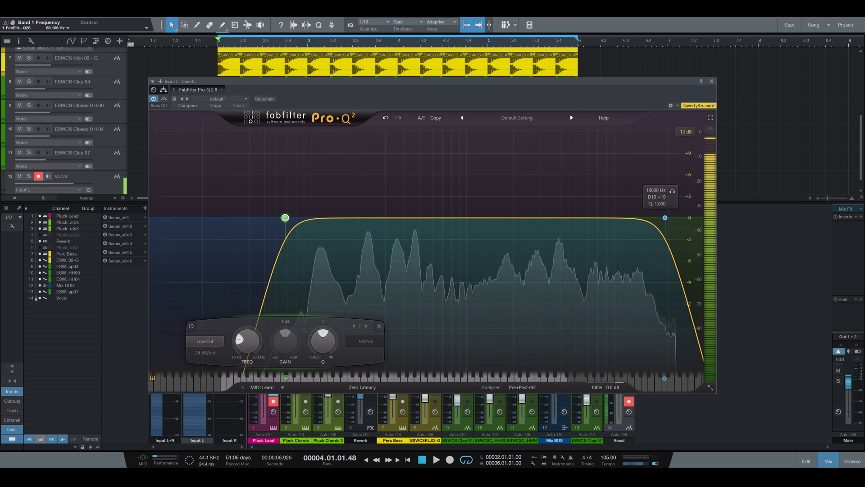
left_click_drag(665, 218, 646, 218)
left_click(712, 81)
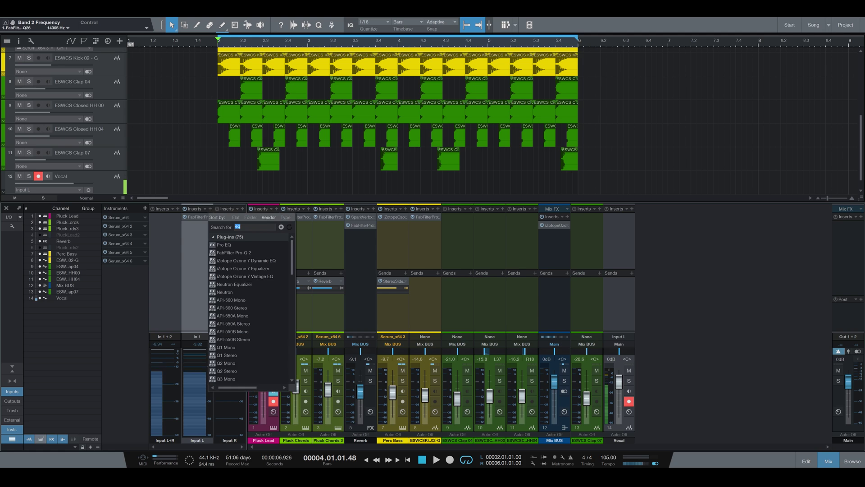
Insert the CLA-76 Mono compressor after the equalizer on the Input L channel.
type("76")
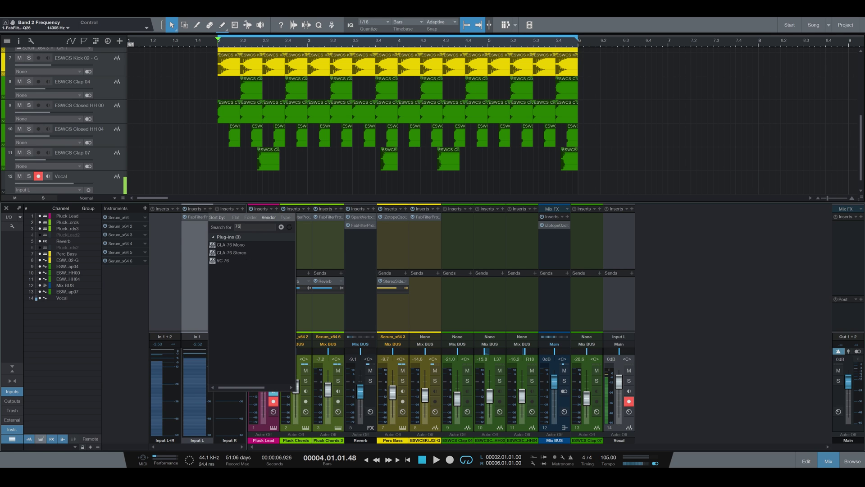
key("Down")
key("Down")
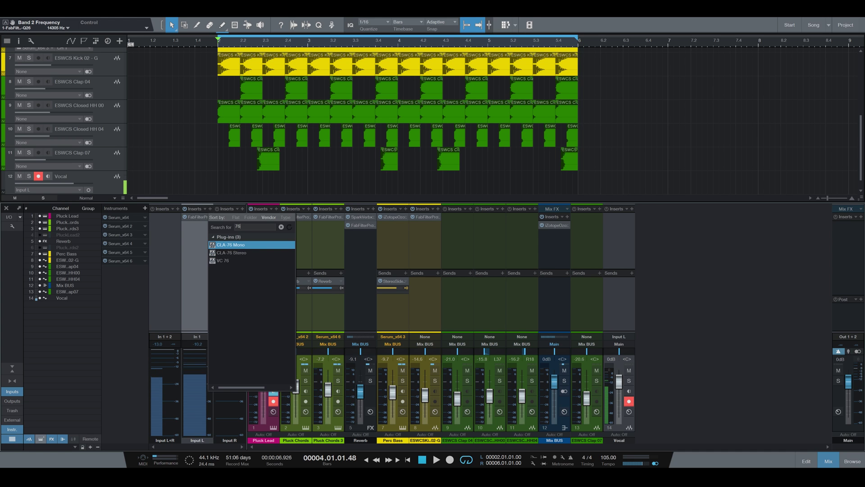
key("Return")
left_click_drag(274, 82, 421, 168)
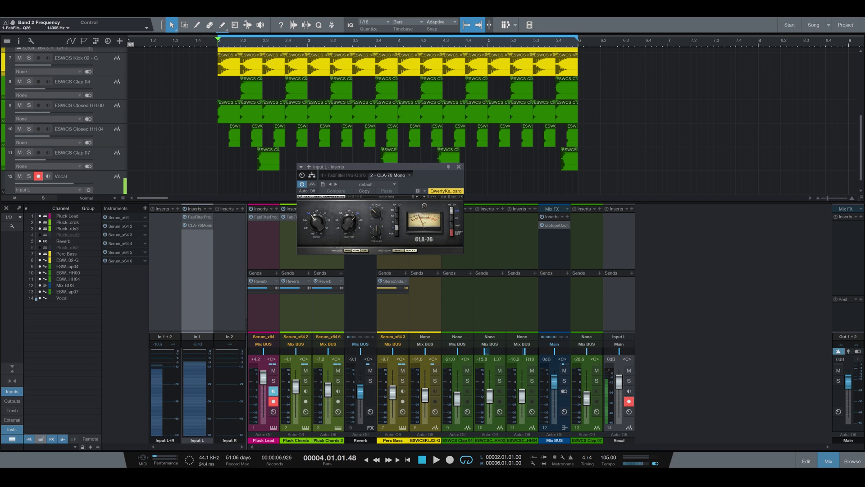
Load the Vocal factory preset from the Blacky group in the CLA-76 compressor.
left_click(445, 191)
left_click(445, 191)
left_click_drag(361, 167, 387, 165)
left_click(469, 194)
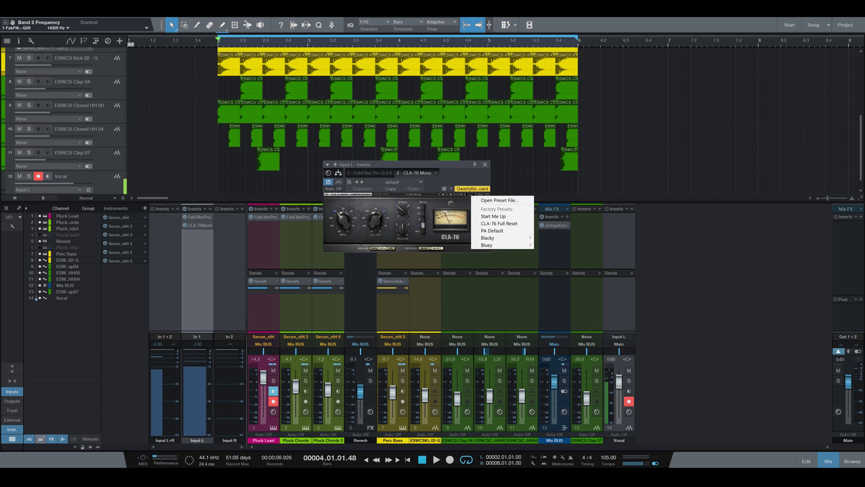
mouse_move(495, 237)
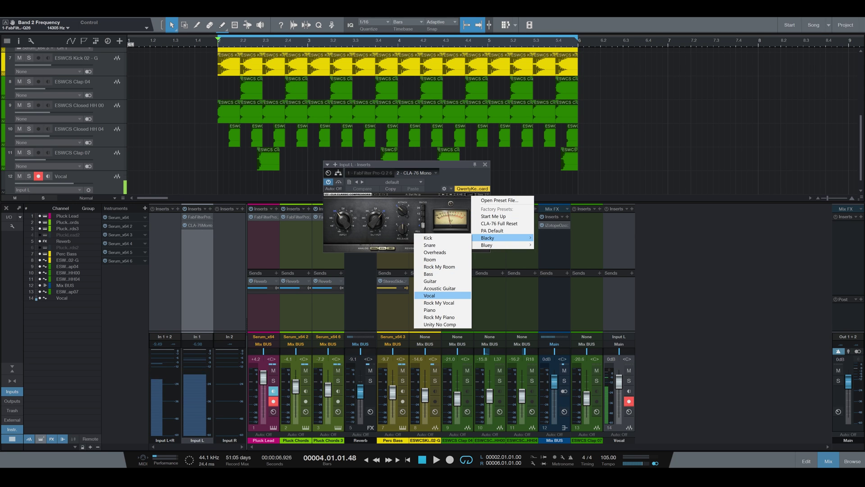
left_click(432, 296)
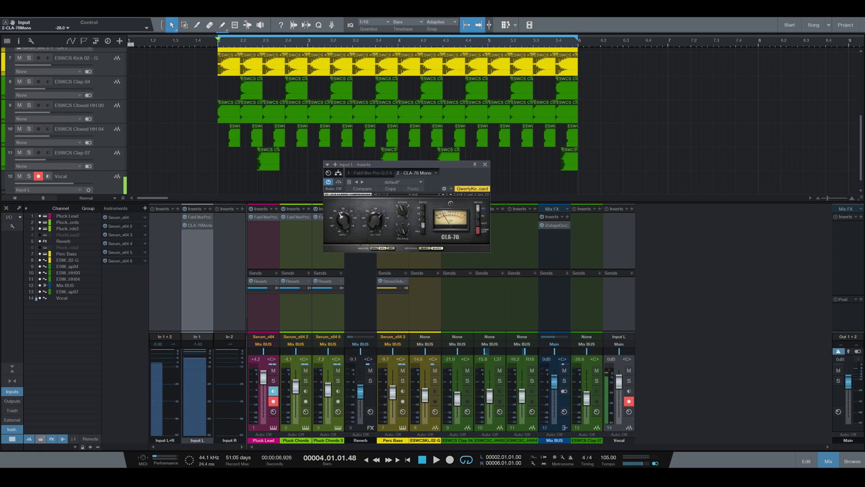
Switch the CLA-76 compressor's Analog setting to Off and close the plug-in.
right_click(523, 321)
left_click(198, 288)
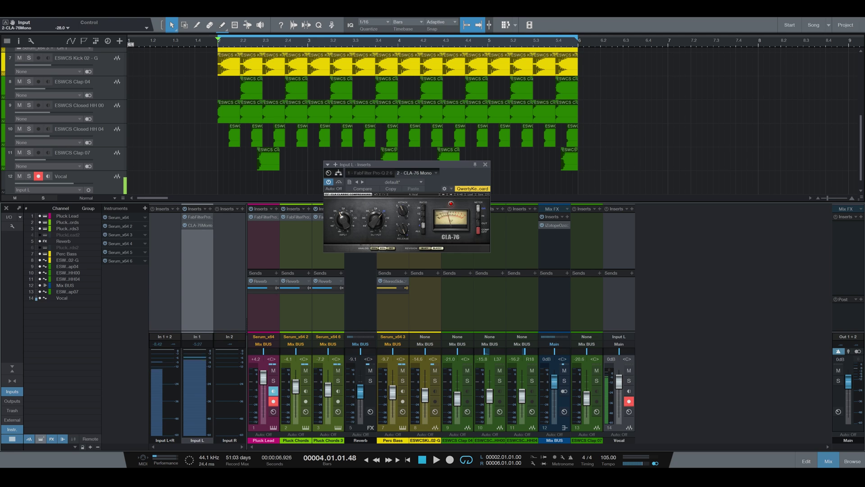
left_click(391, 248)
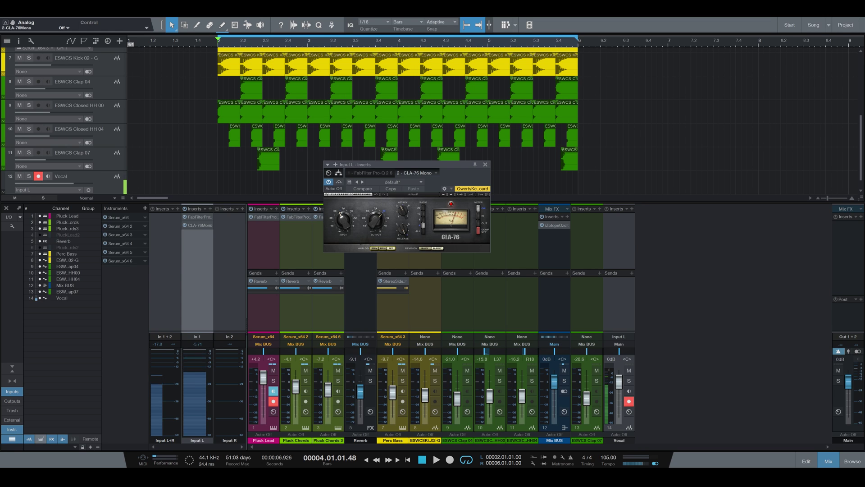
key("Escape")
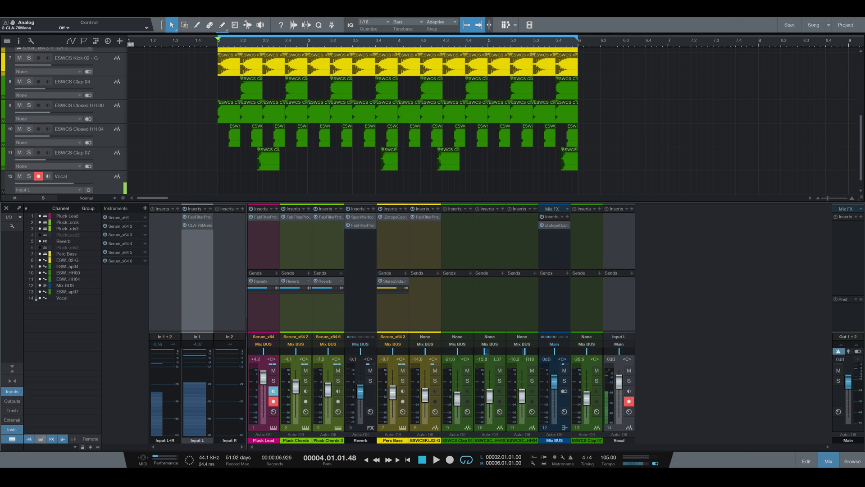
Insert the iZotope Ozone 7 Vintage Limiter after the compressor on the Input L channel and close its window.
left_click(198, 224)
type("vintage")
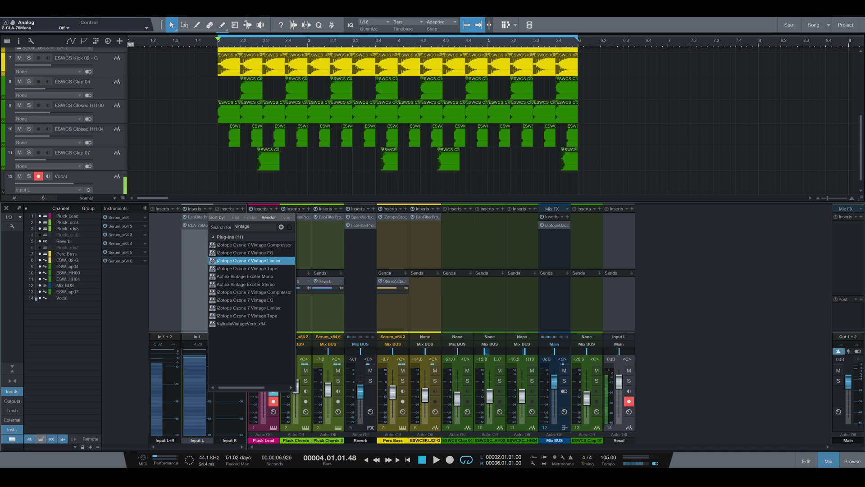
key("Escape")
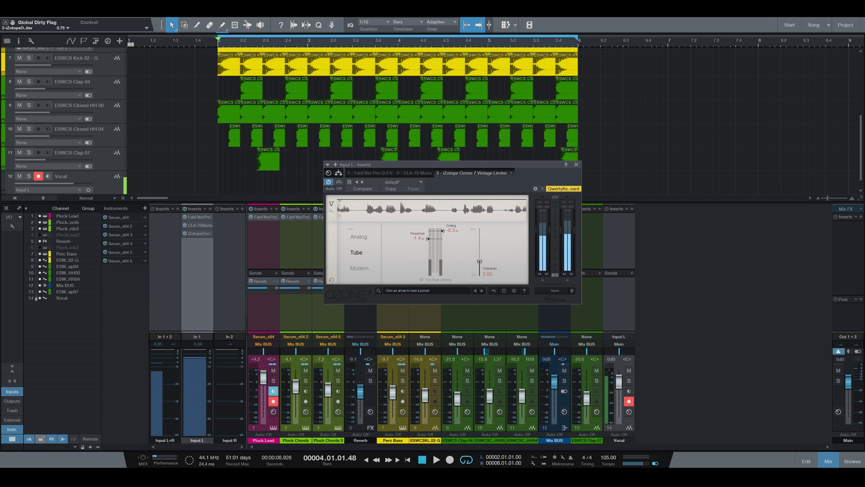
key("Escape")
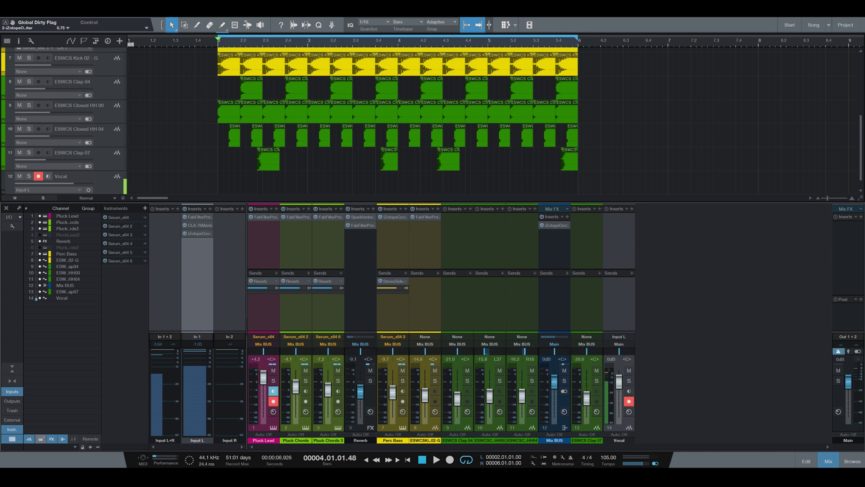
Hide the mixer and record a new take on the Vocal track through the Input L effects.
key("F3")
left_click(99, 319)
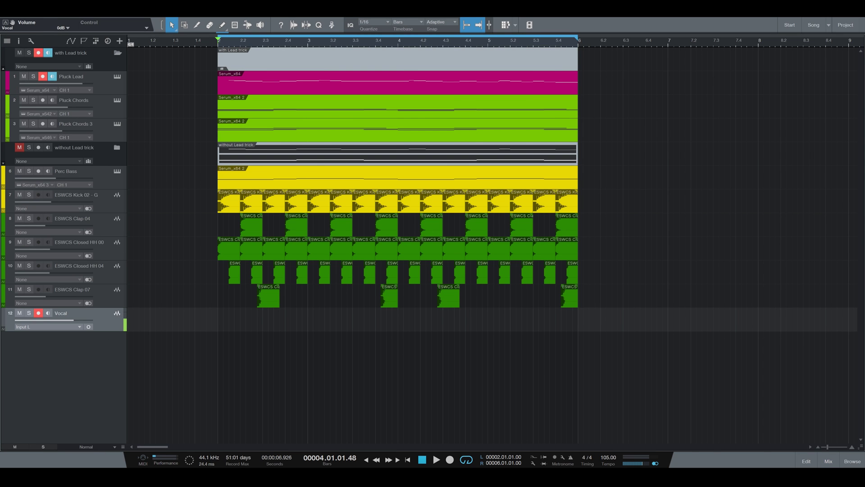
key("KP_Multiply")
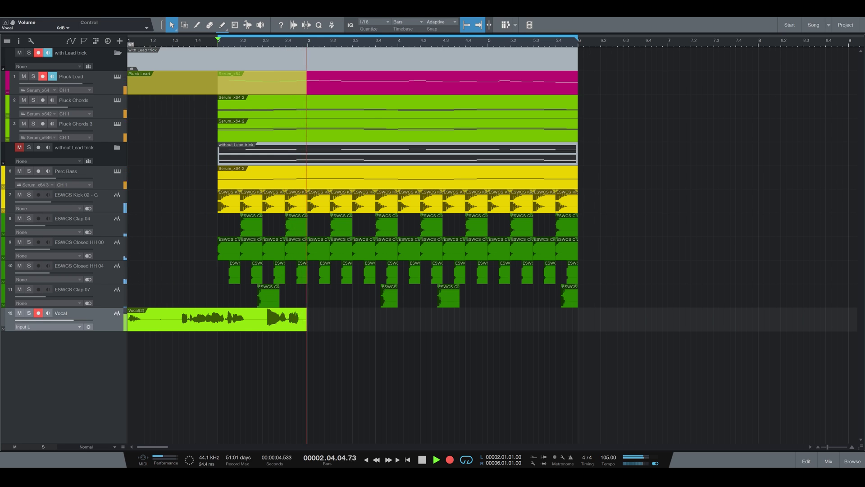
key("space")
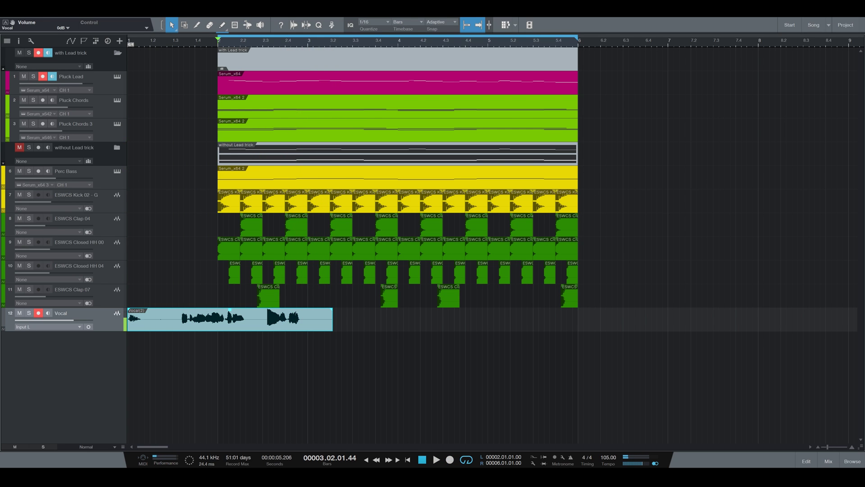
Review the Vintage Limiter on the Input L channel in the mixer and close its window.
key("F3")
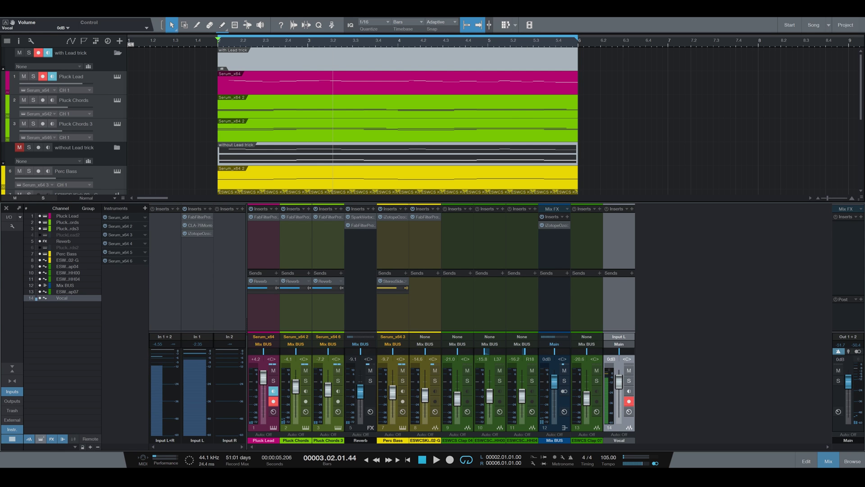
key("ctrl+w")
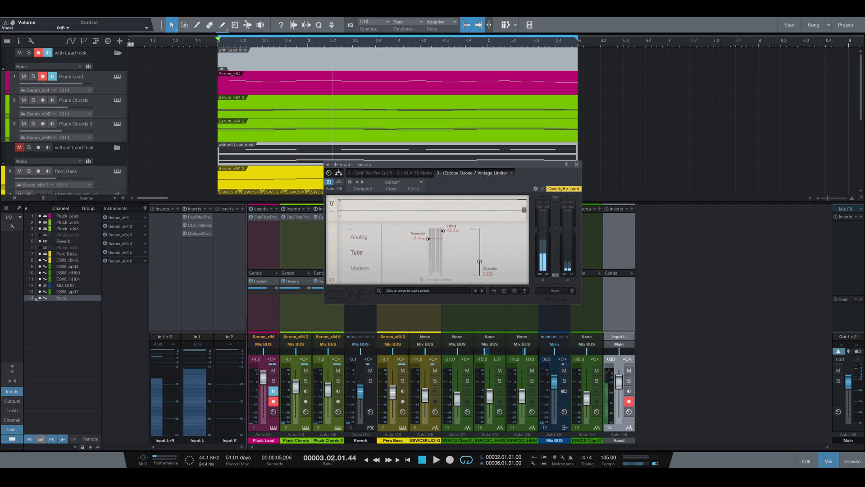
key("ctrl+w")
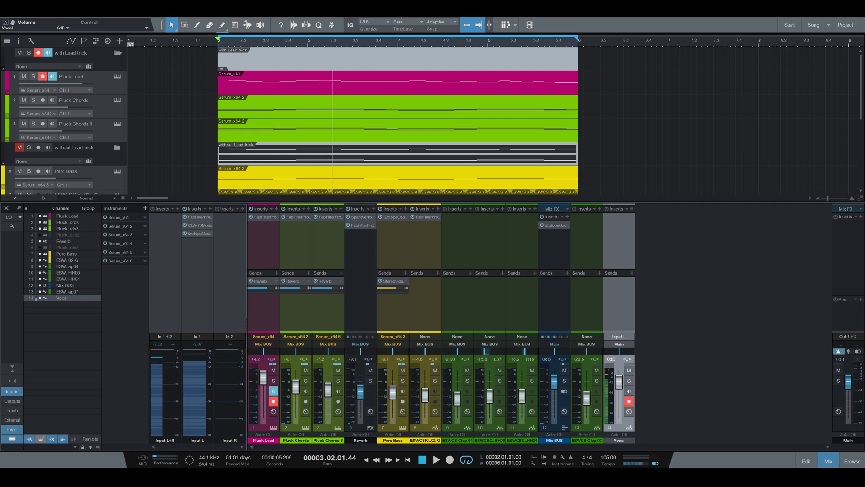
Review the FabFilter Pro-Q 2, CLA-76 compressor and Ozone 7 Vintage Limiter inserts on the Input L channel, closing each window.
left_click(198, 217)
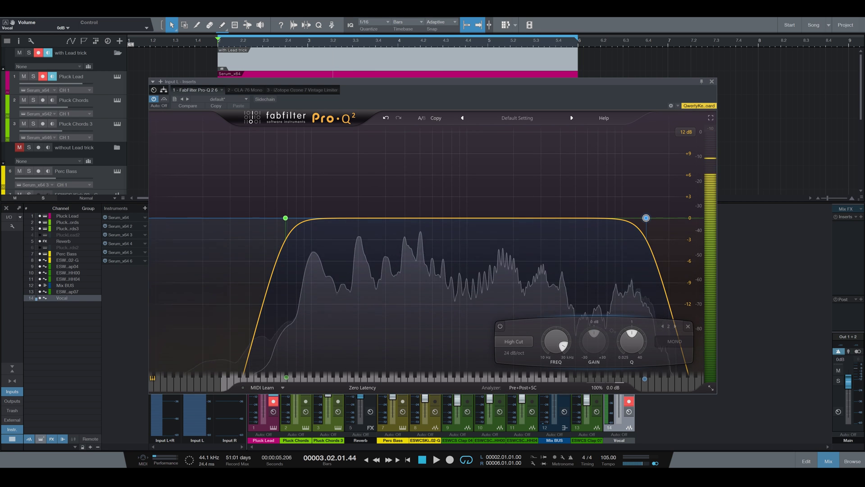
key("Escape")
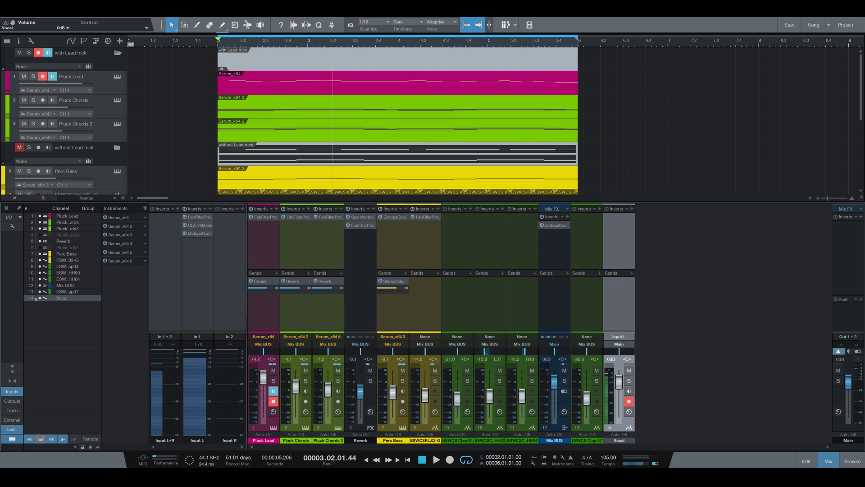
left_click(198, 225)
key("Escape")
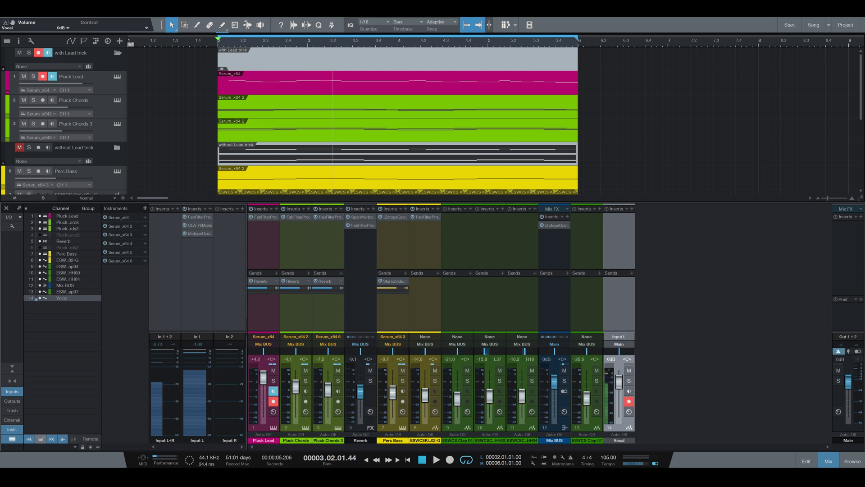
left_click(198, 232)
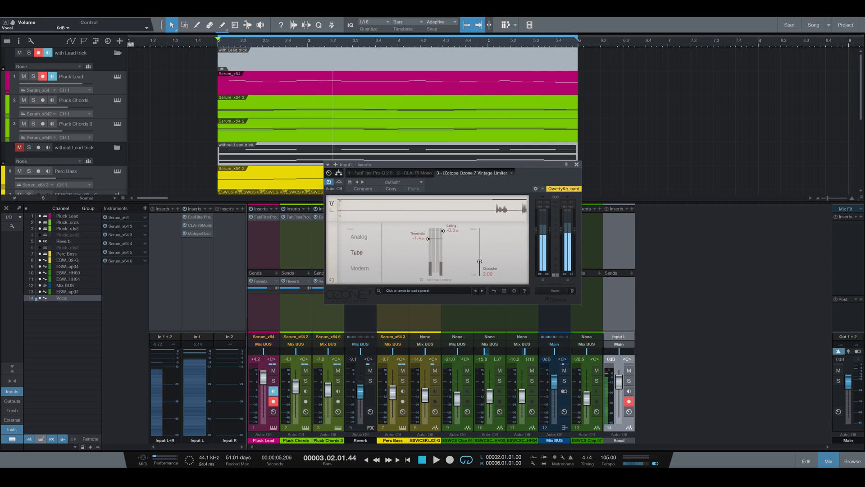
key("Escape")
left_click(197, 271)
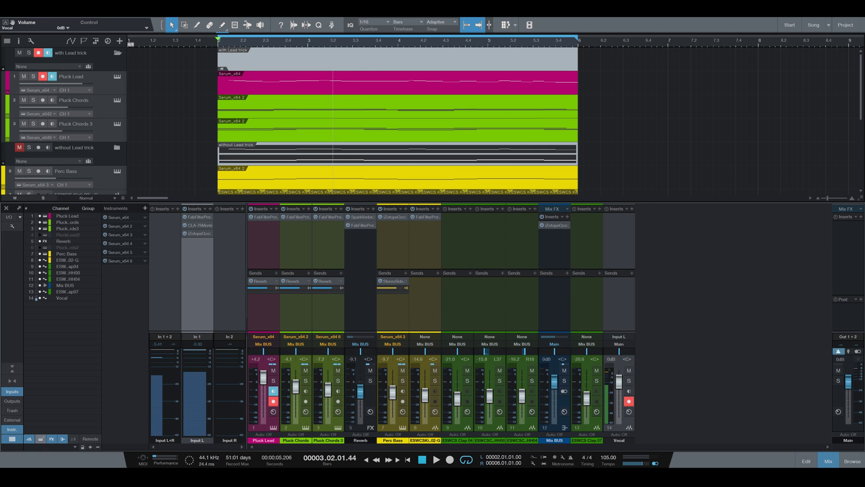
left_click(198, 233)
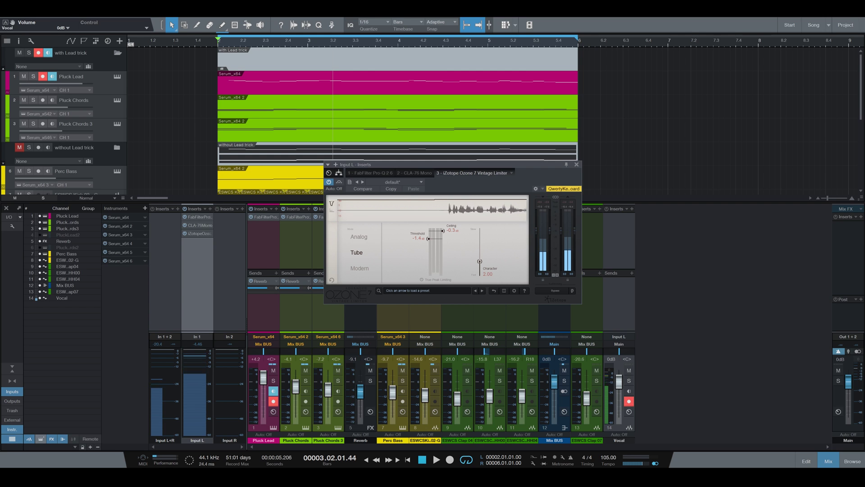
key("Escape")
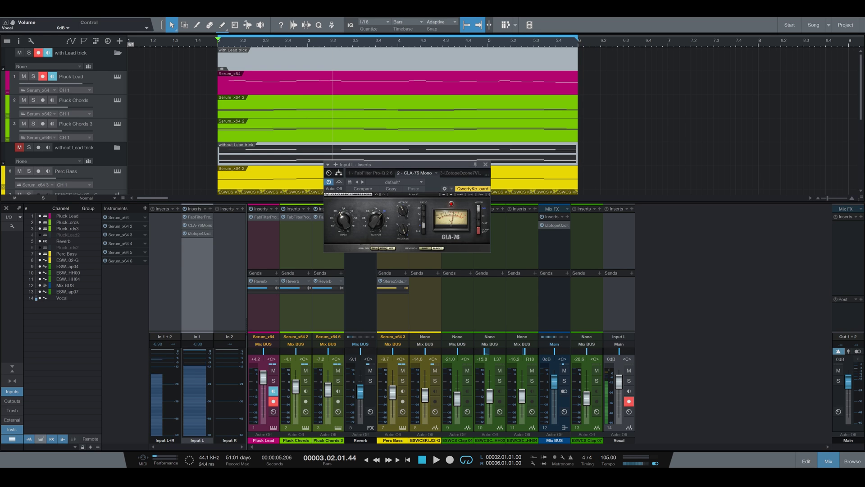
Set the Output of the CLA-76 compressor on the Input L channel to -20.1, close the plug-in and hide the mixer.
left_click_drag(375, 220, 375, 233)
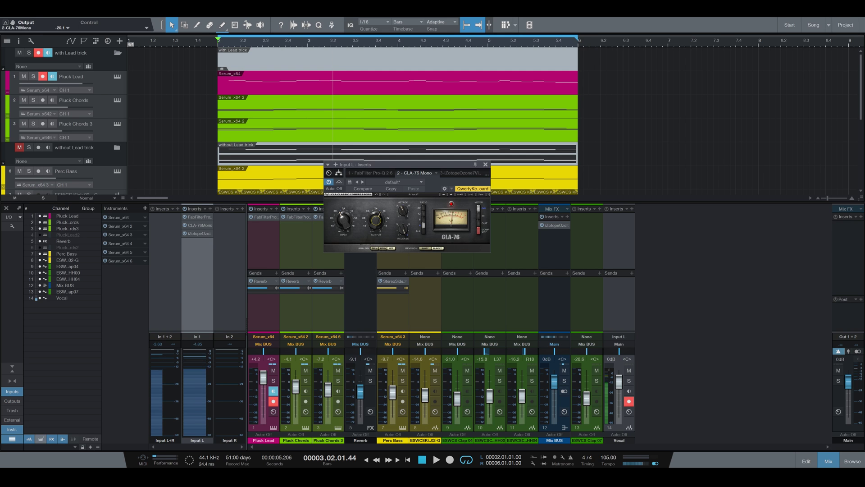
key("F3")
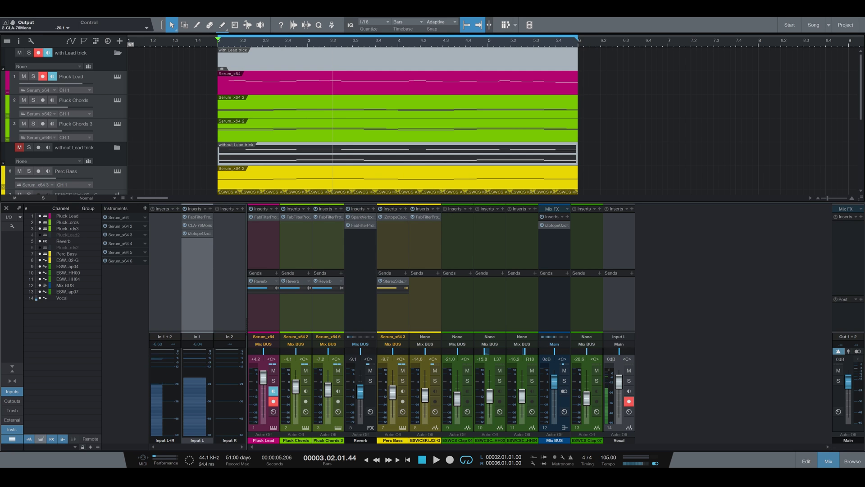
key("ctrl+d")
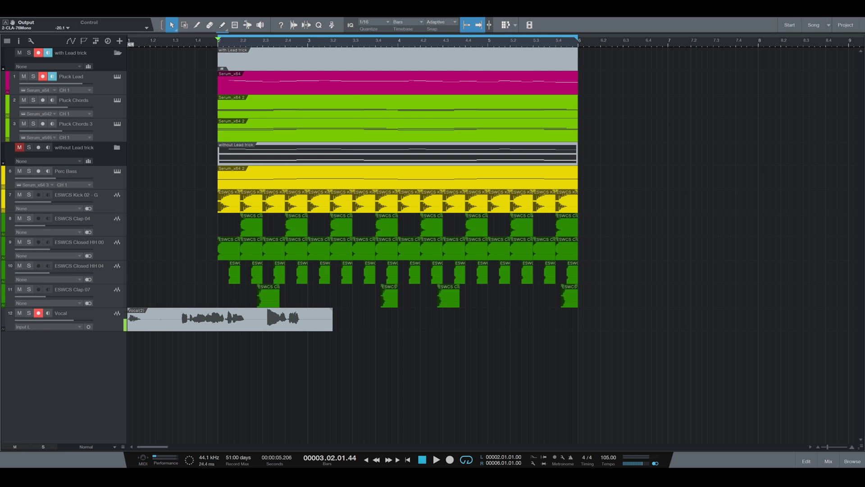